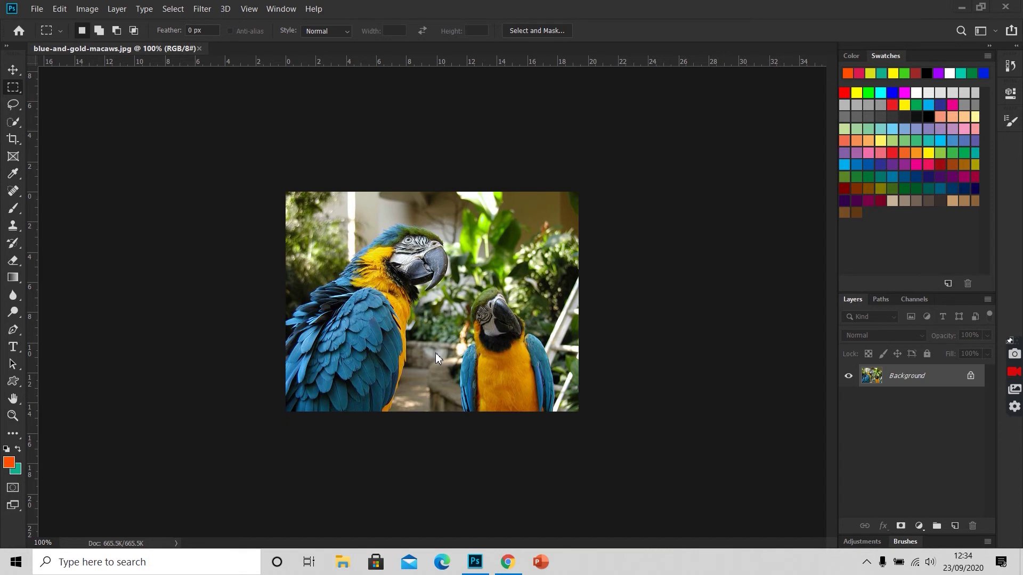
Examine the macaw photo's pixels at magnifications up to 700%.
key(ctrl+plus)
key(ctrl+plus)
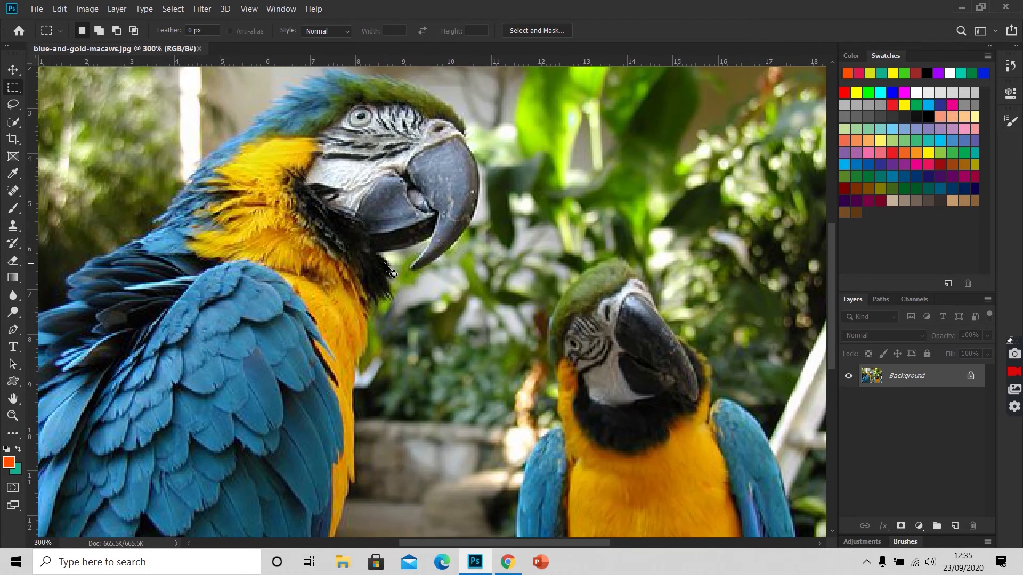
key(ctrl+plus)
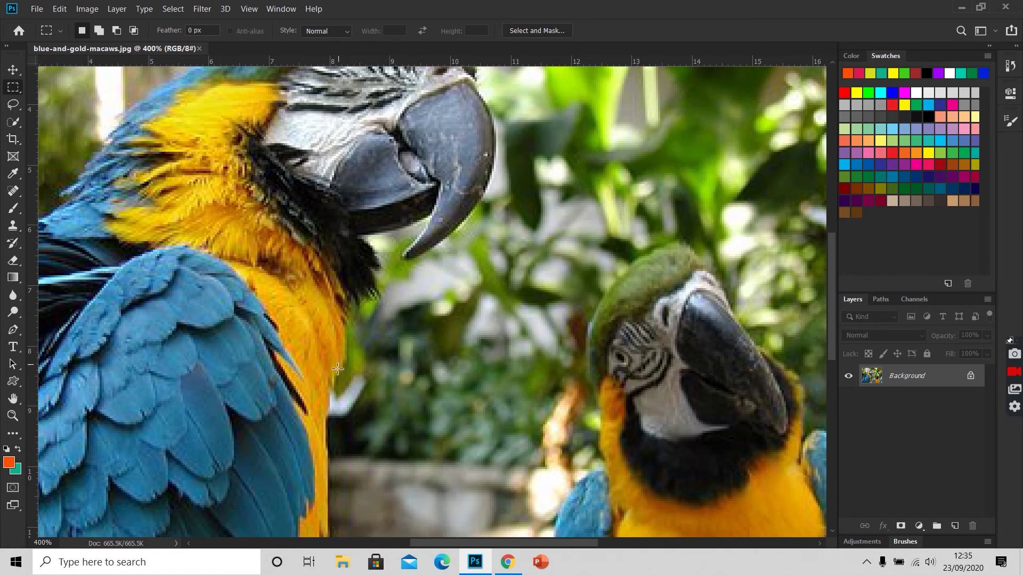
key(ctrl+plus)
key(ctrl+plus)
key(ctrl+plus)
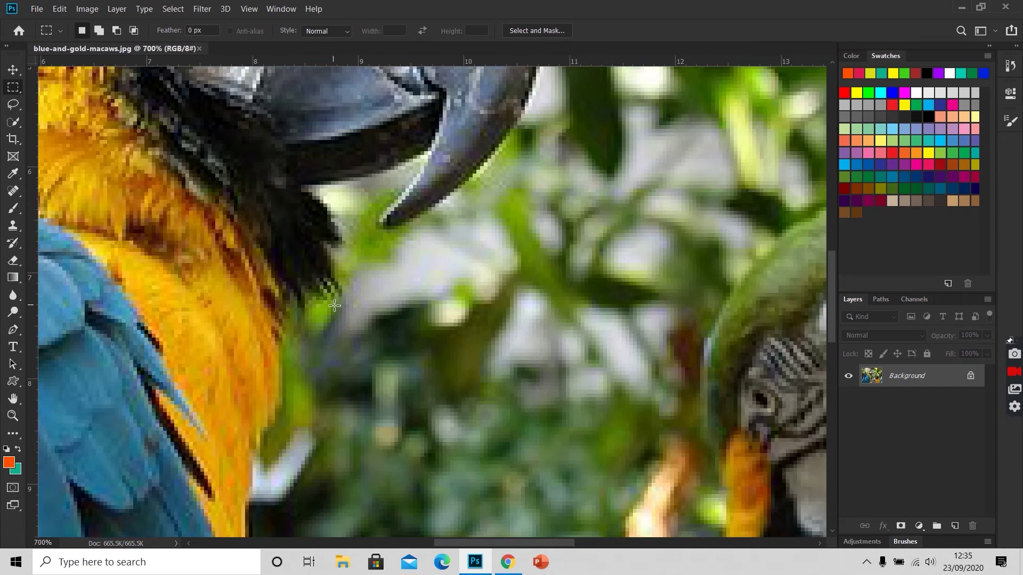
key(ctrl+minus)
key(ctrl+minus)
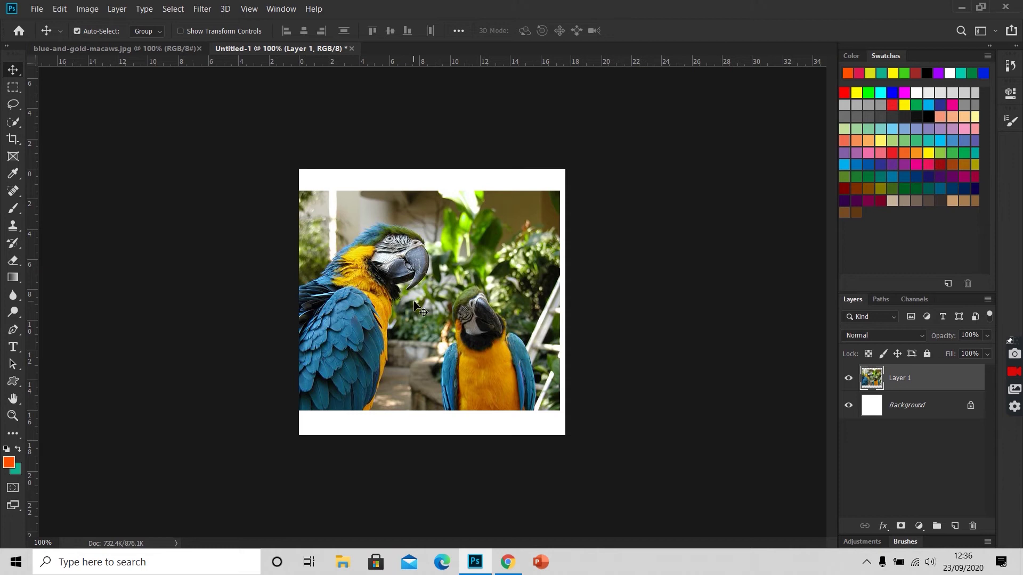
Shrink the macaw photo layer to well under half its size and place it in the lower middle of the white canvas.
key(ctrl+t)
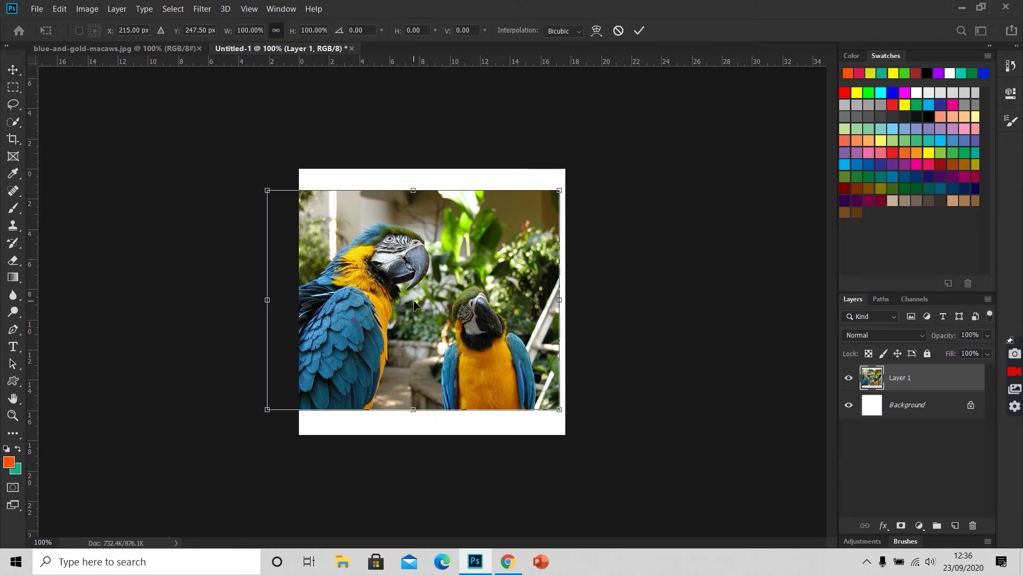
drag(561, 193, 379, 330)
drag(355, 402, 450, 376)
key(Return)
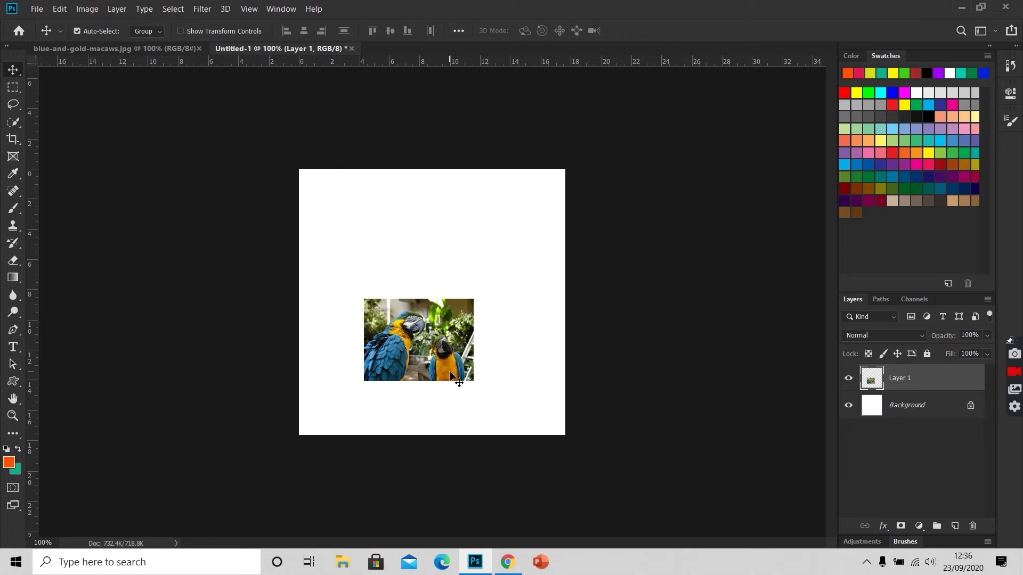
Enlarge the shrunken macaw photo layer to about 340% so it extends past both sides of the white canvas.
key(ctrl+t)
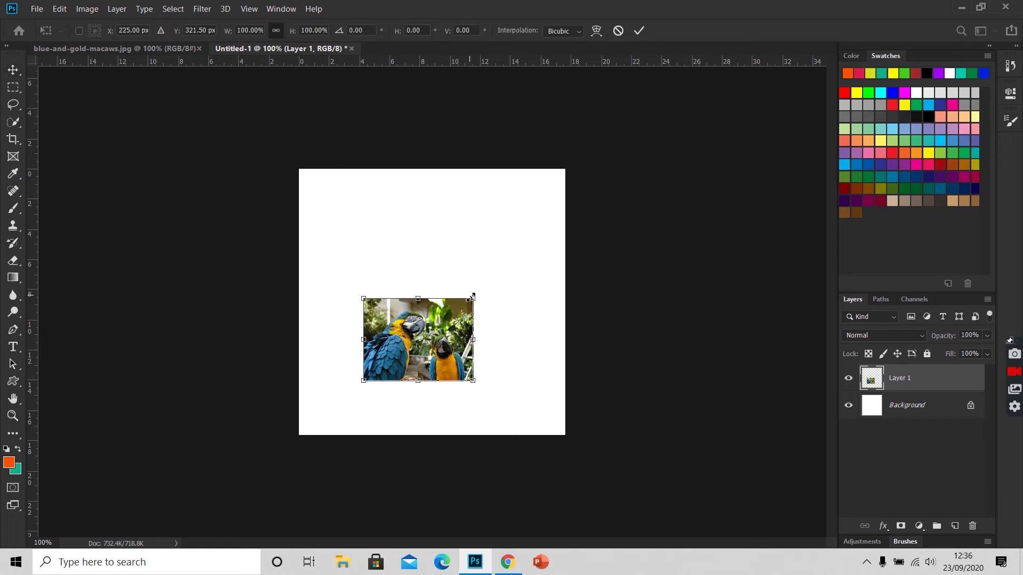
drag(472, 296, 631, 182)
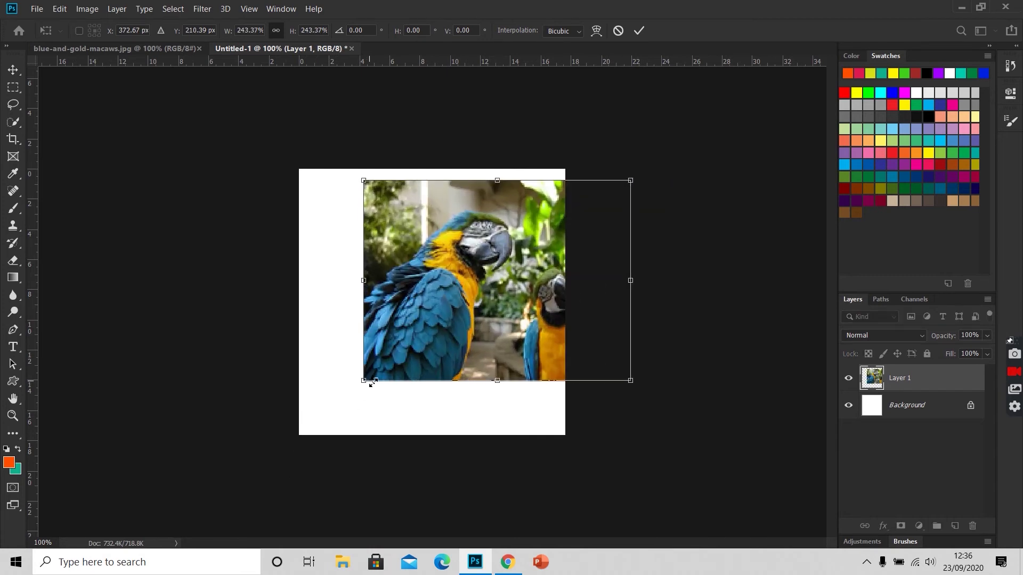
drag(363, 381, 256, 464)
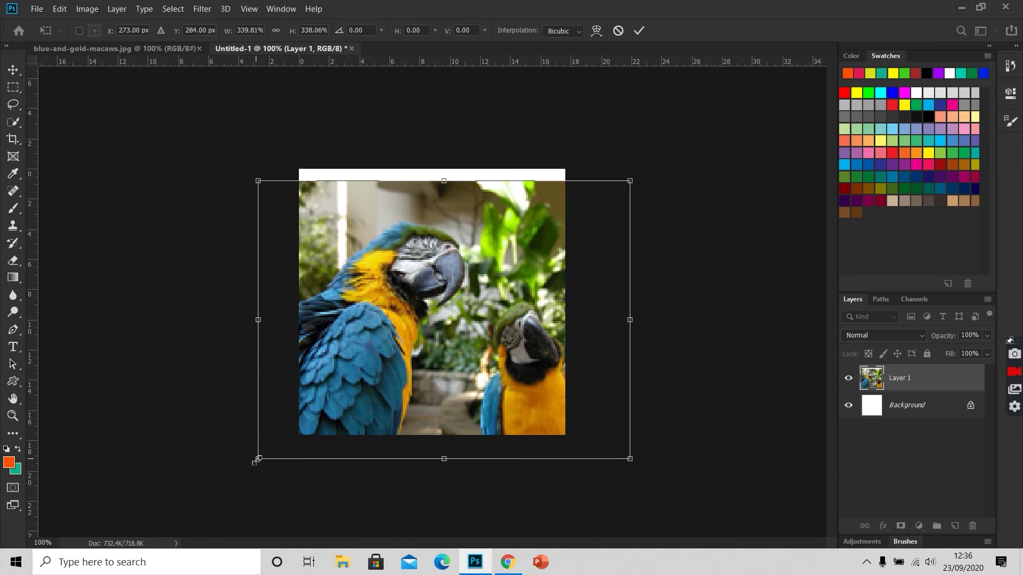
key(Return)
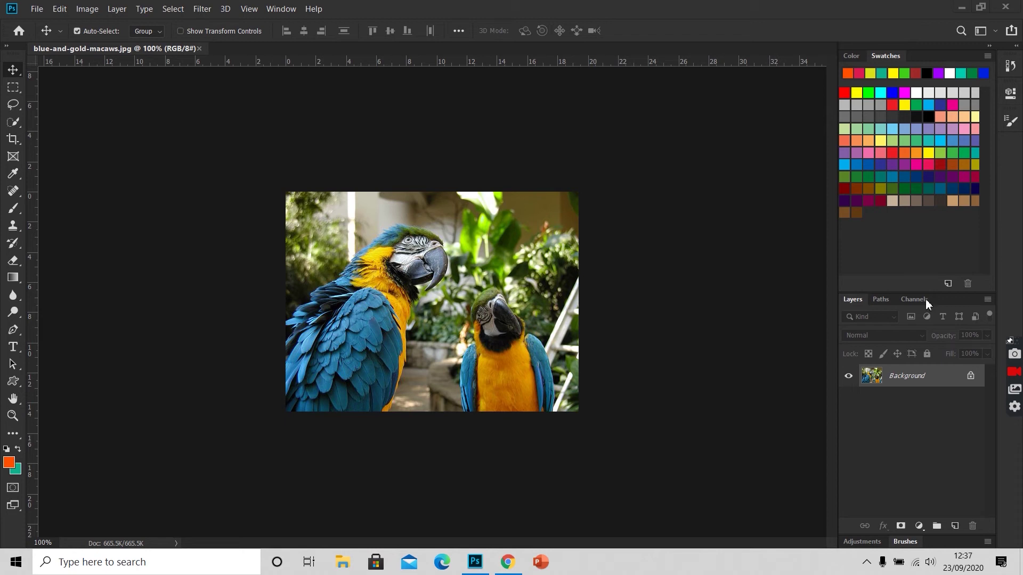
Open the image size settings for the macaw photo and view its dimensions in inches, centimeters and pixels.
click(84, 9)
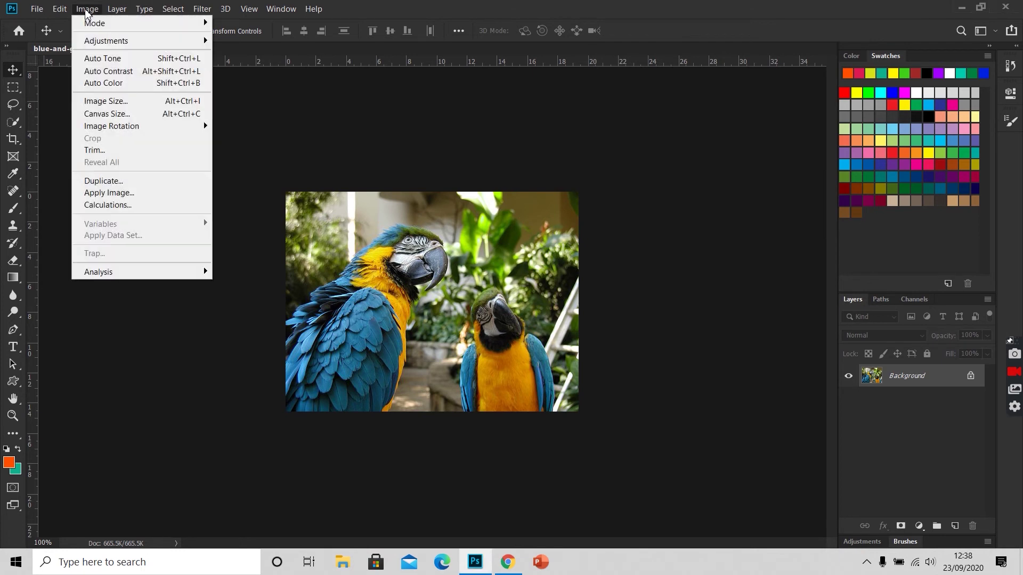
click(124, 101)
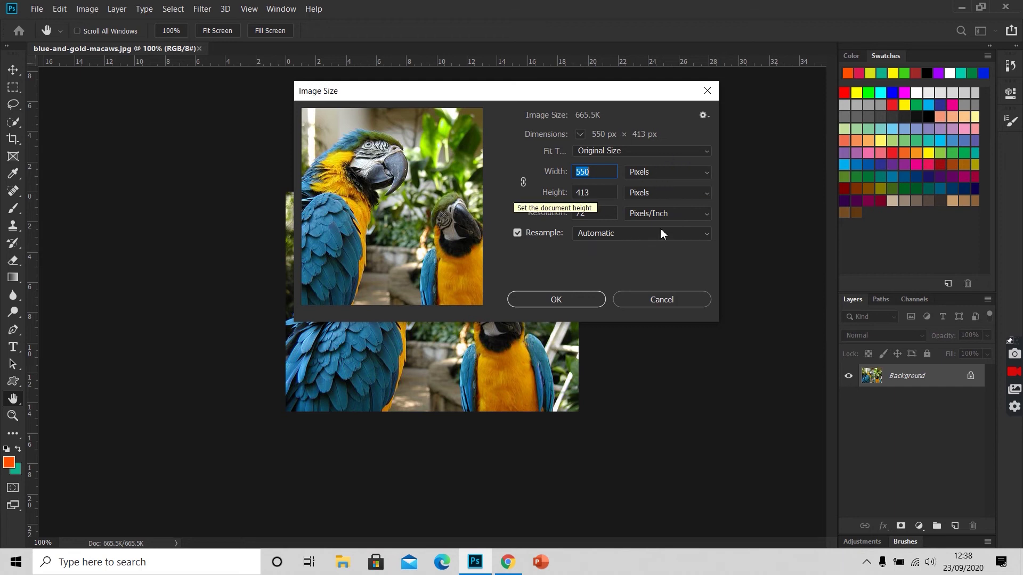
click(648, 174)
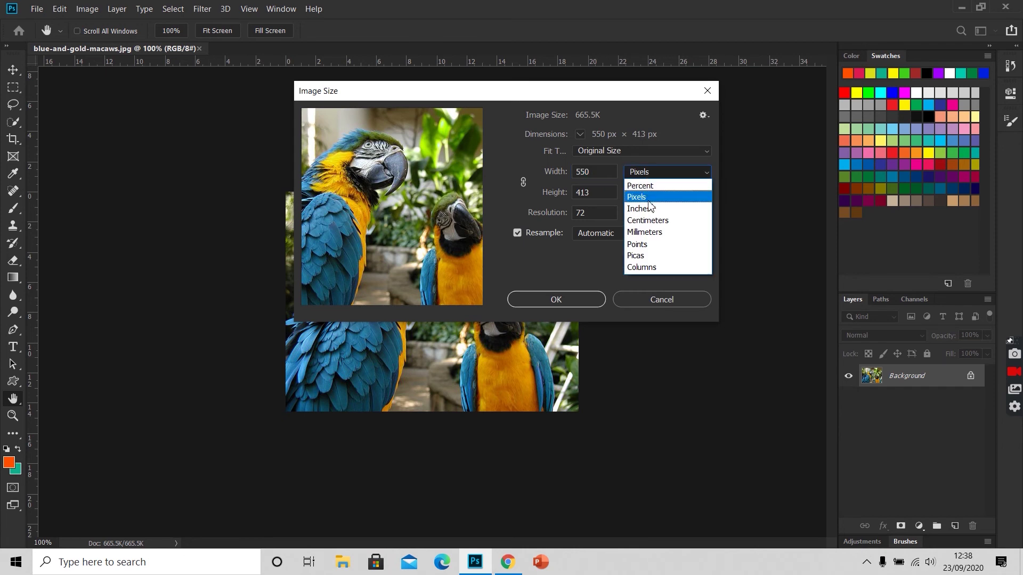
click(654, 209)
click(662, 179)
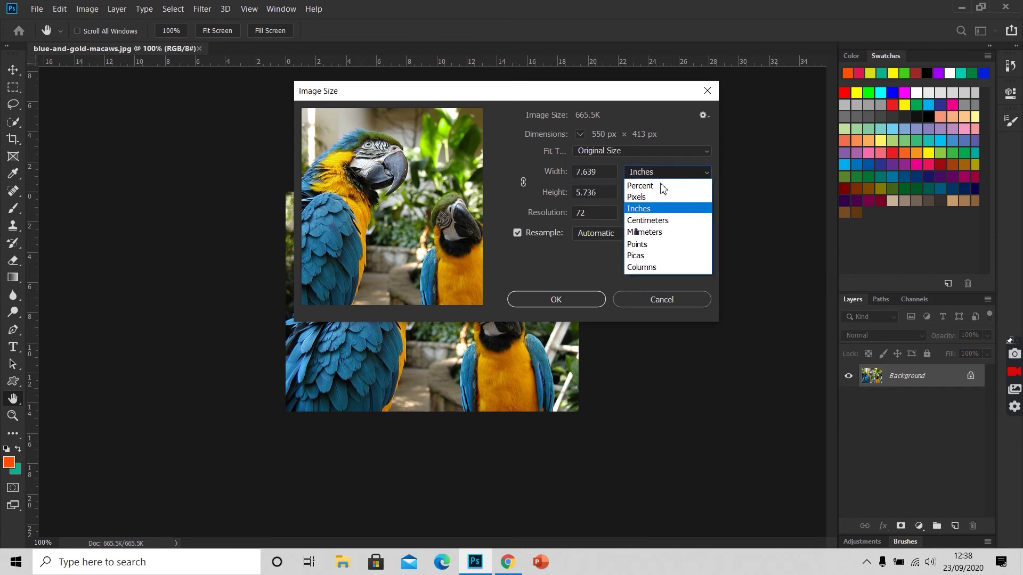
click(662, 223)
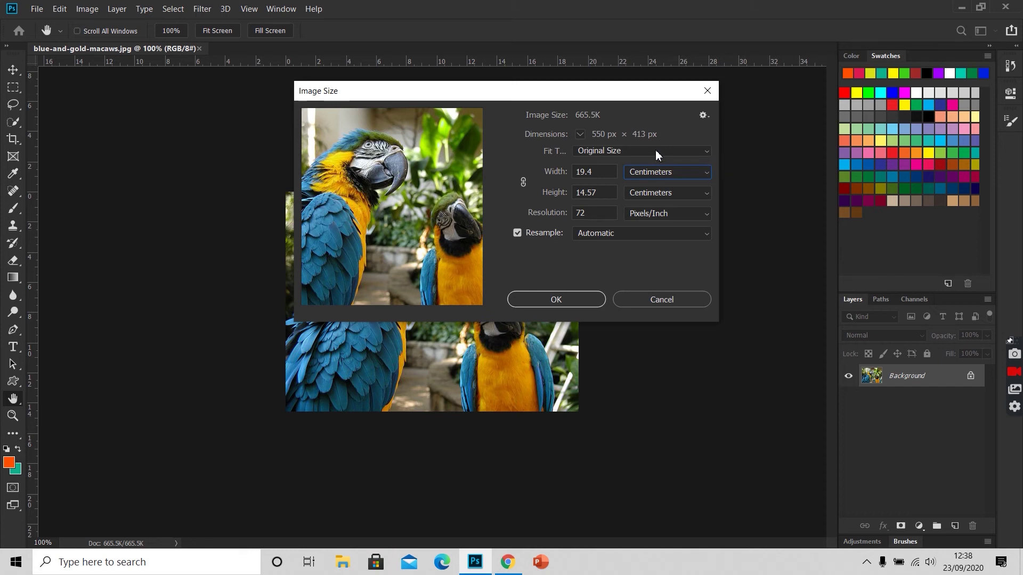
click(647, 171)
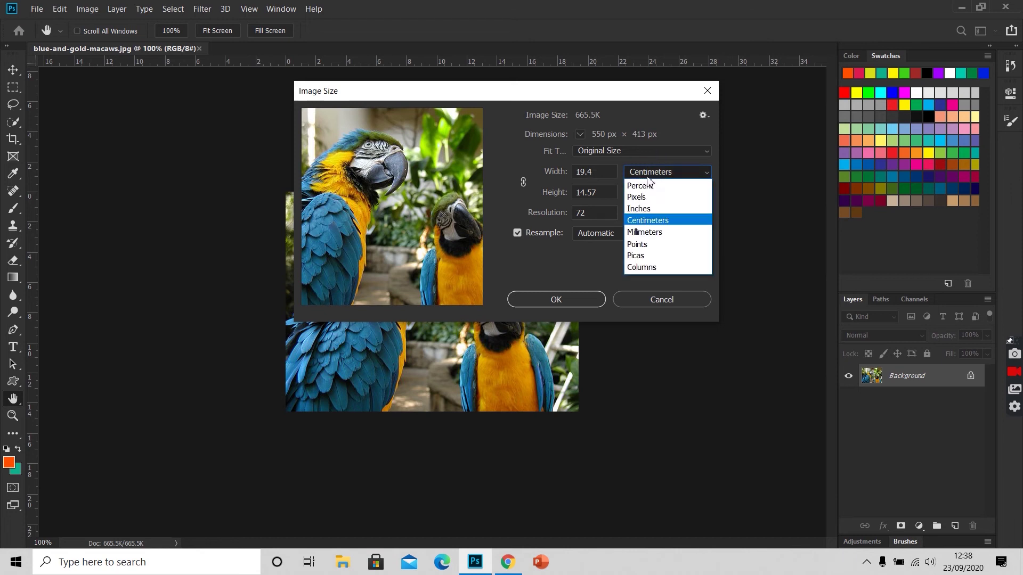
click(647, 198)
Try an image size of 400 by 350 pixels with the resolution set to 300 pixels/inch.
double_click(607, 172)
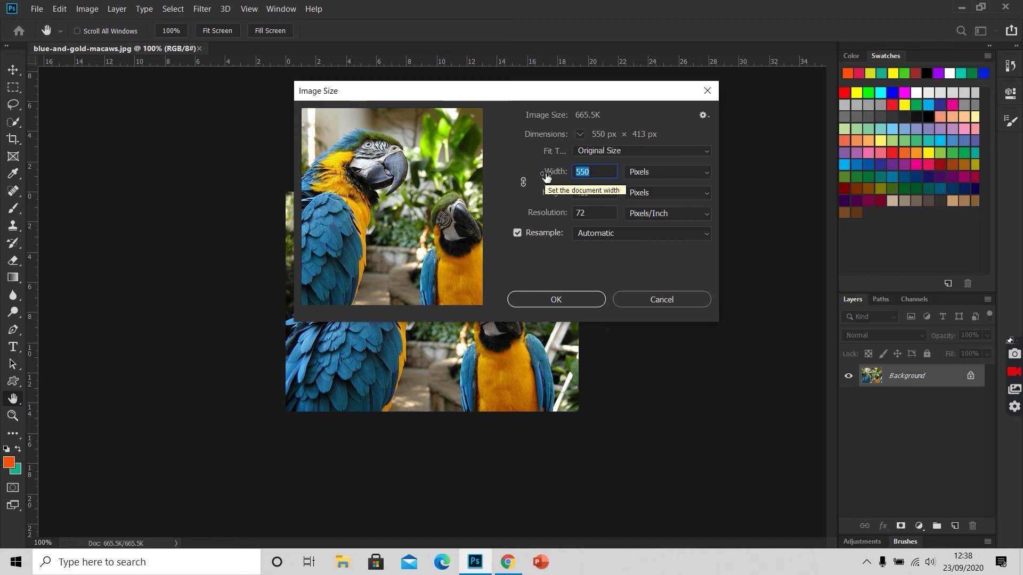
text(400)
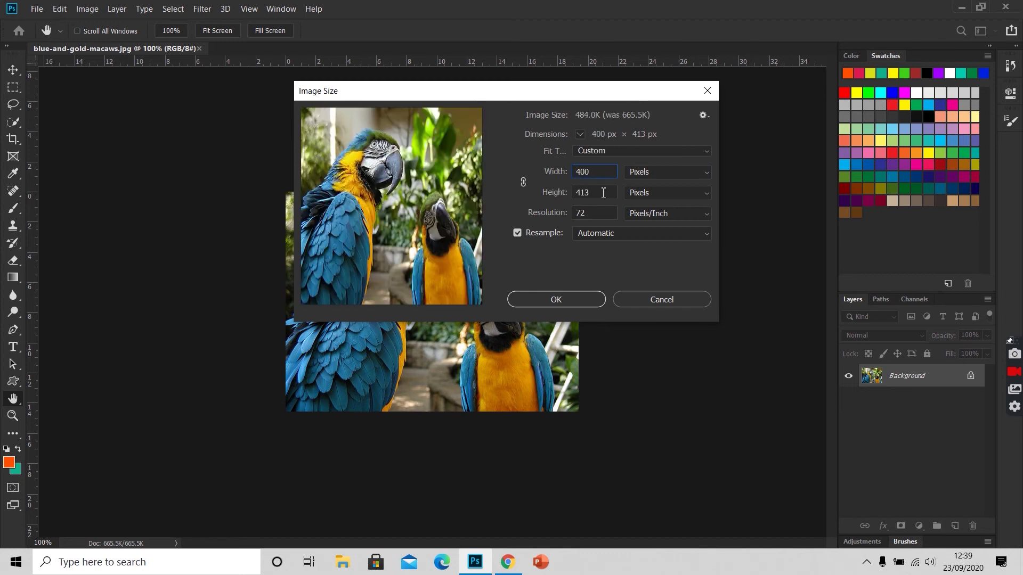
drag(607, 193, 575, 193)
text(350)
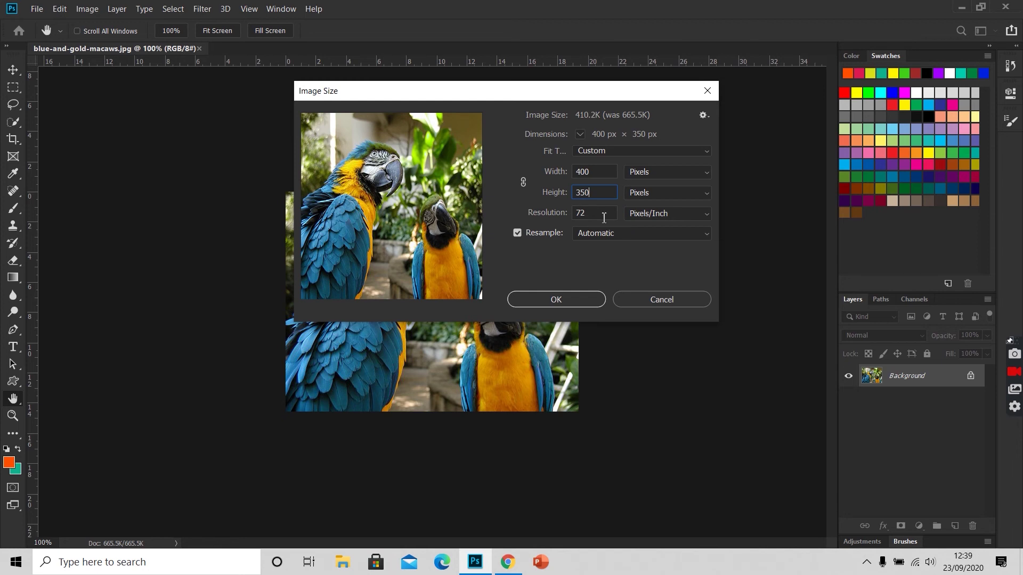
click(543, 219)
text(300)
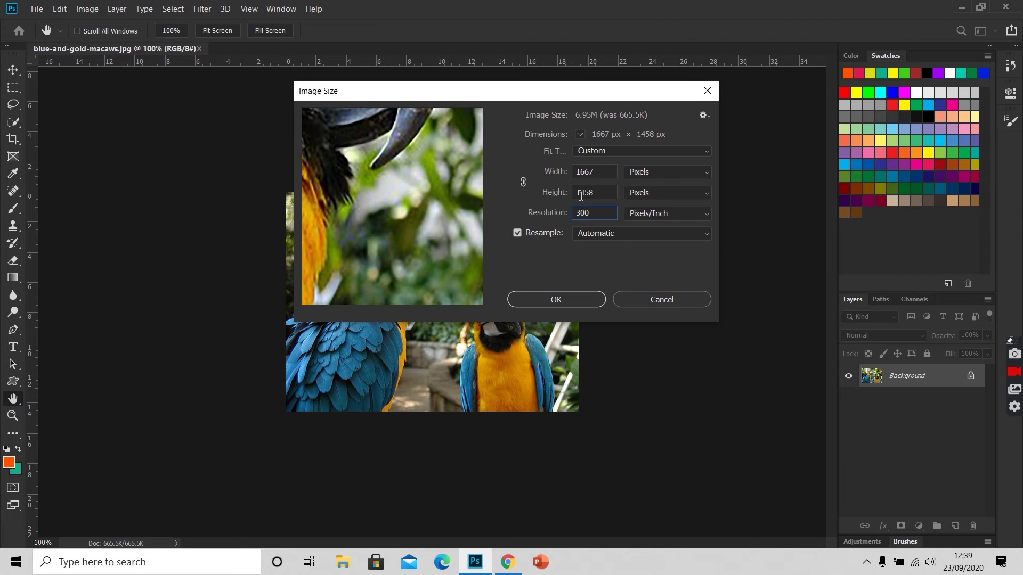
View the new image width and height in centimeters and inches.
click(600, 193)
click(658, 175)
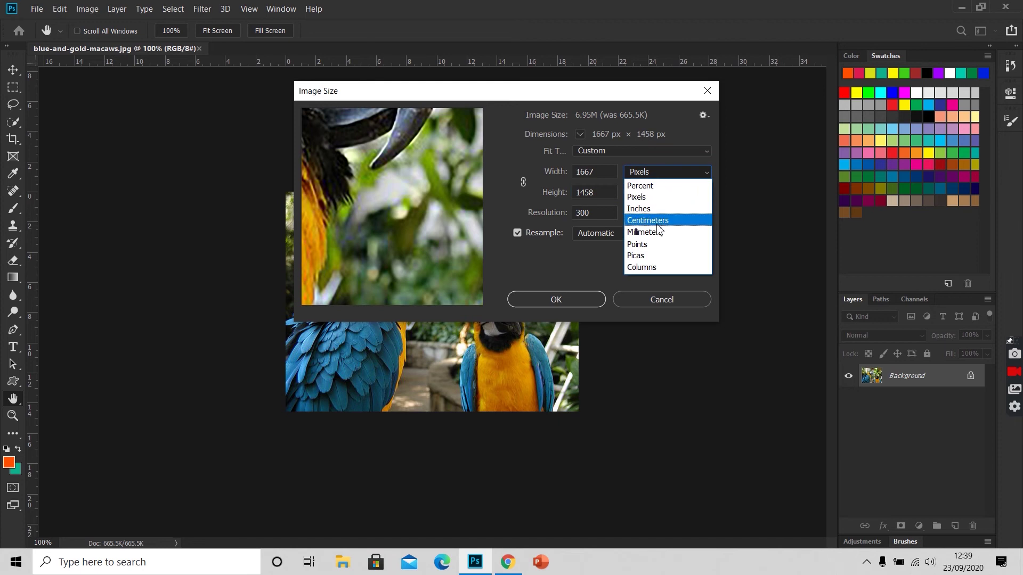
click(659, 220)
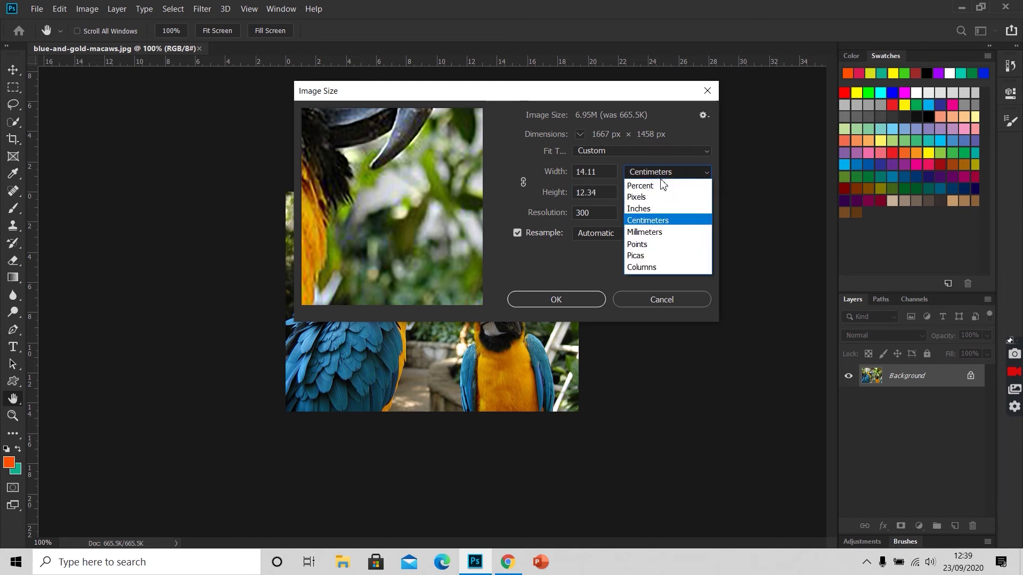
click(662, 208)
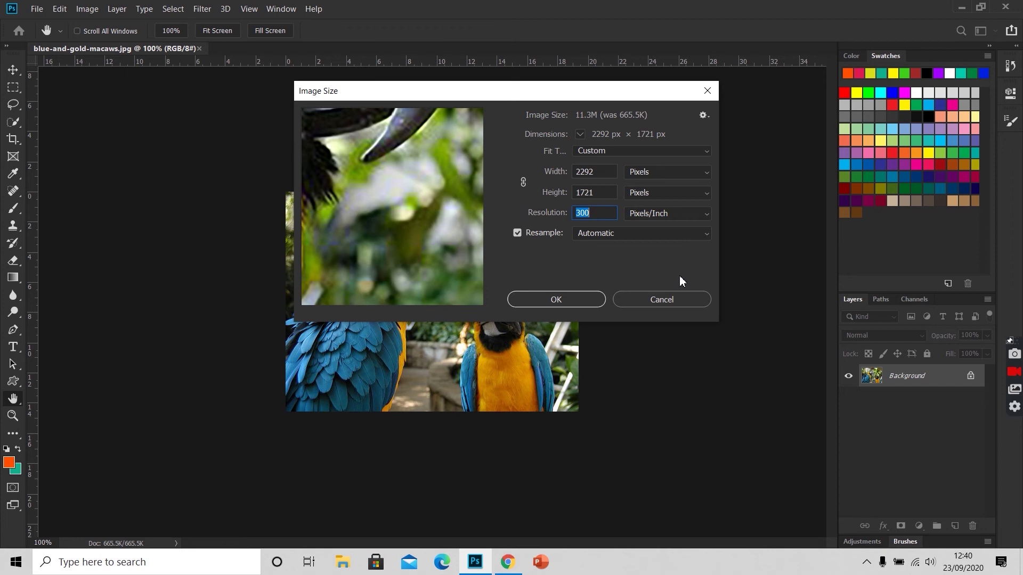
Try an image size of 500 by 413 pixels and discard the image size changes.
click(565, 175)
text(500)
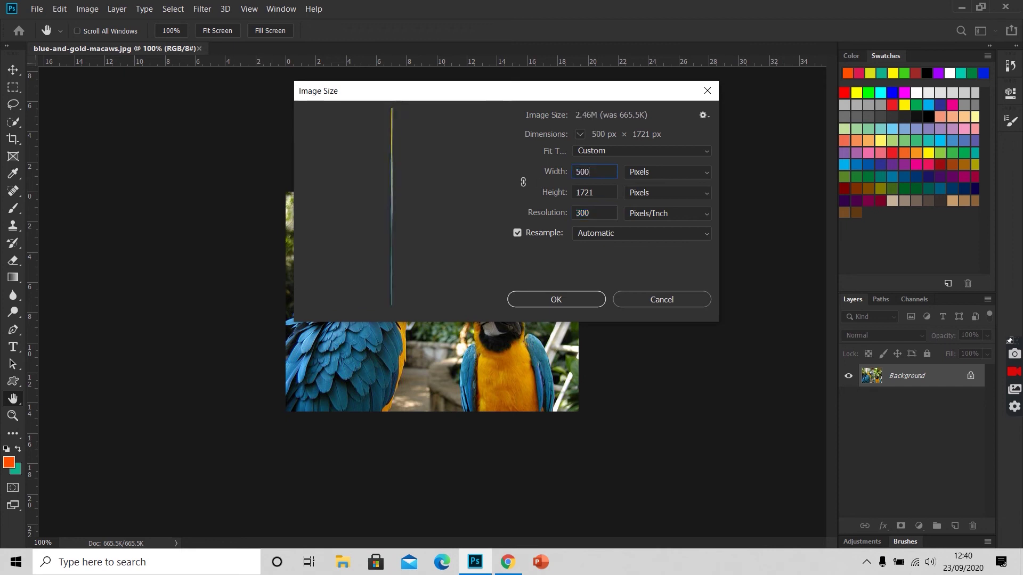
key(Tab)
text(413)
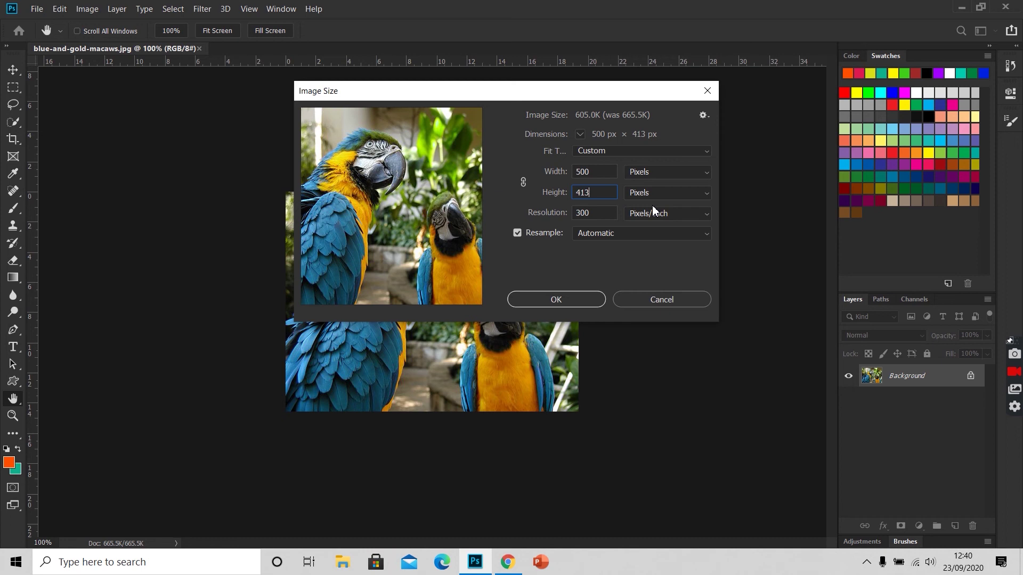
click(648, 302)
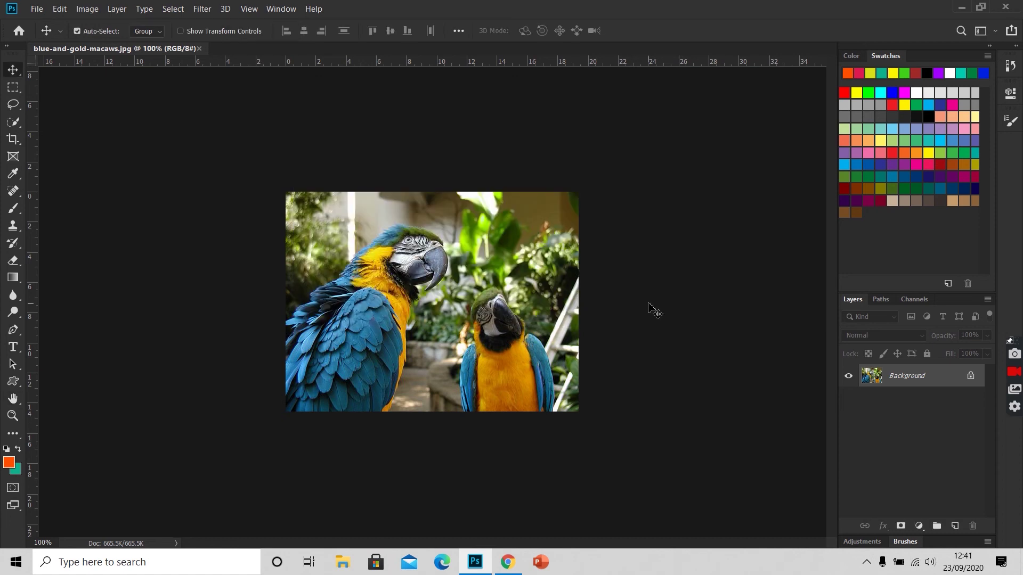